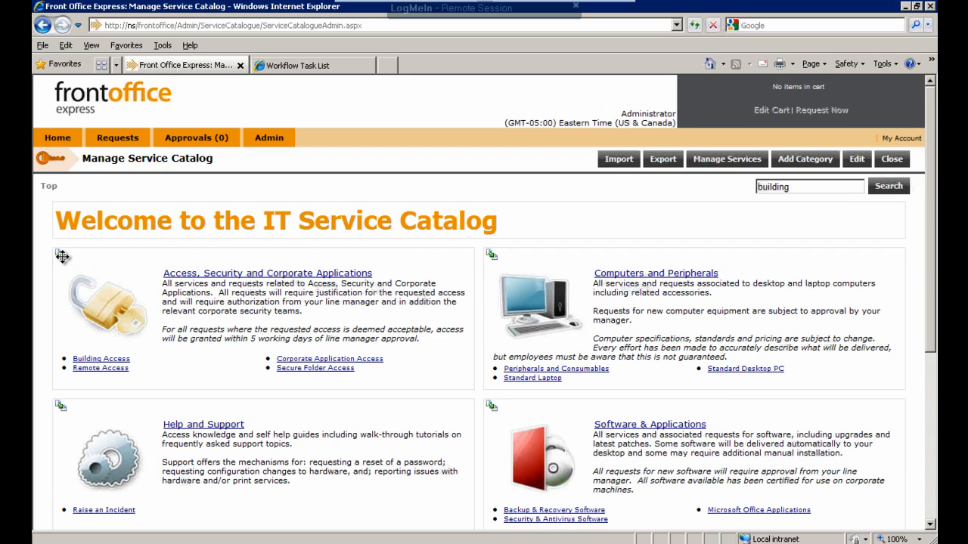
# - Move the Access, Security and Corporate Applications category below Help and Support and restore it to first place
pyautogui.moveTo(60, 252); pyautogui.dragTo(70, 421)
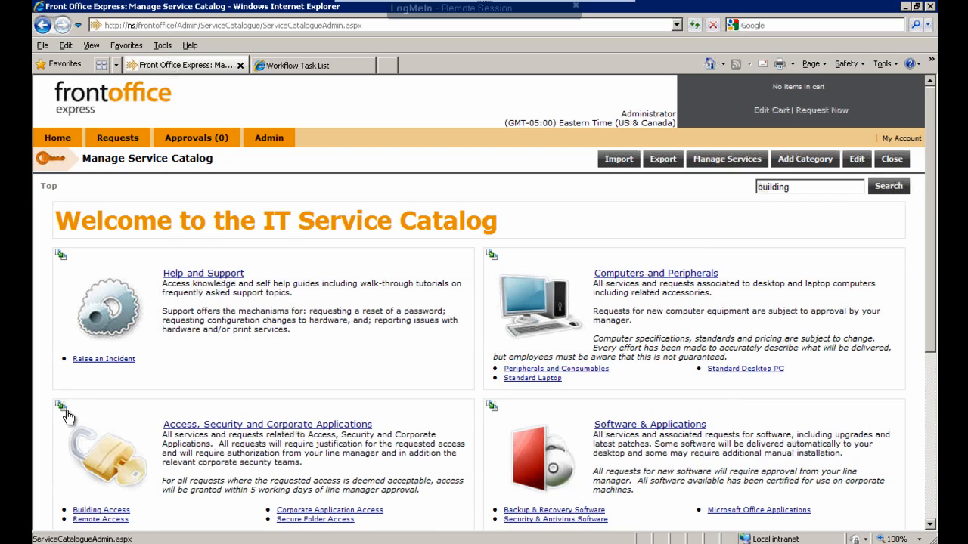
pyautogui.moveTo(70, 299); pyautogui.dragTo(71, 255)
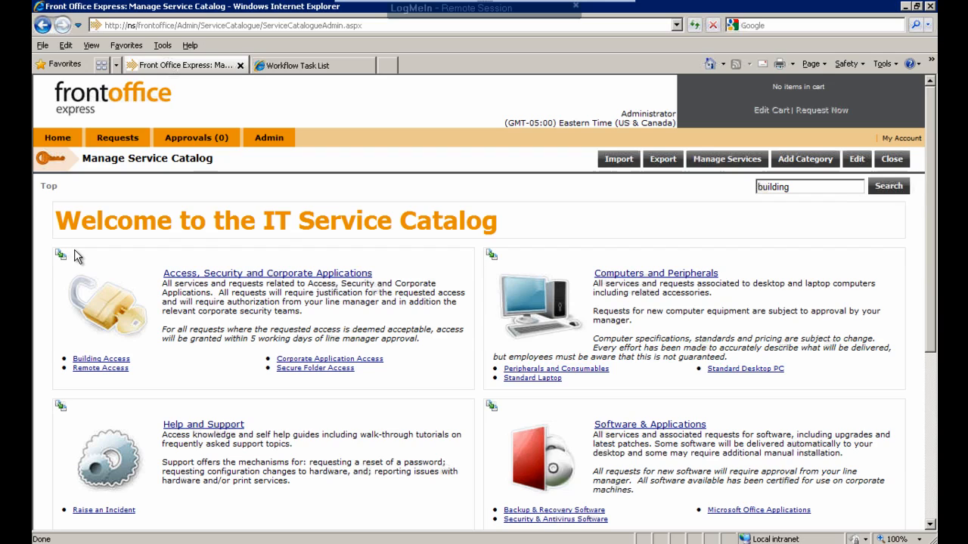
# - Create a new version of the Onboarding New Employee service in the Starters and Leavers category
pyautogui.scroll(-5, 340, 344)
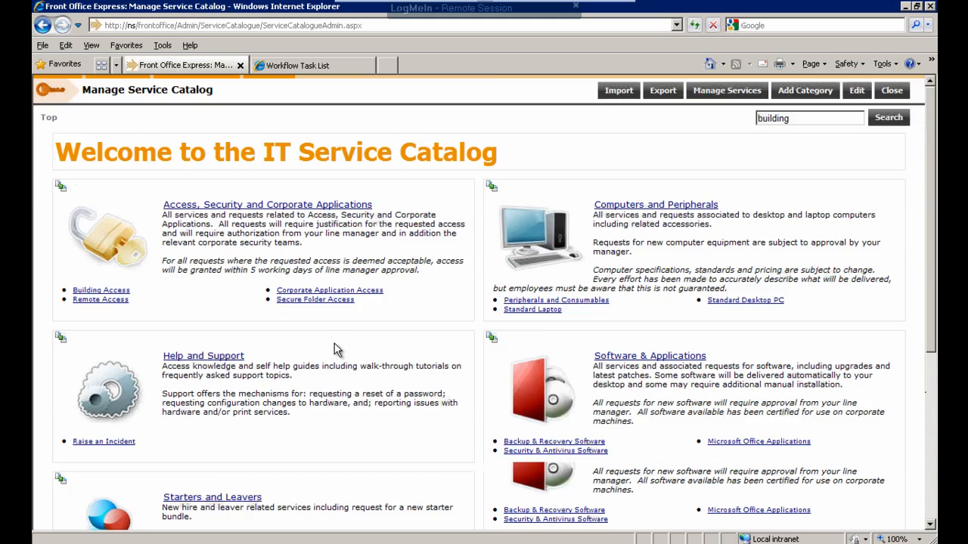
pyautogui.scroll(-2, 276, 338)
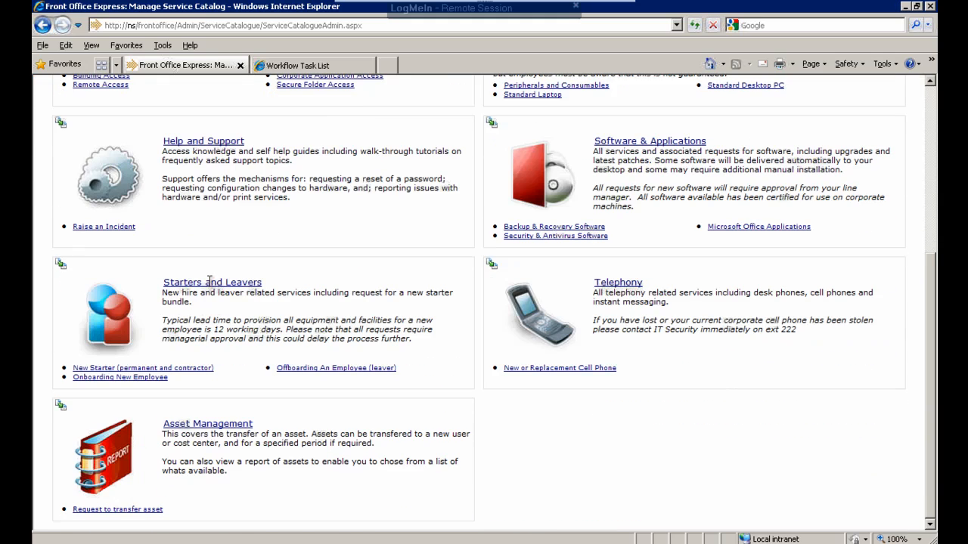
pyautogui.moveTo(208, 290)
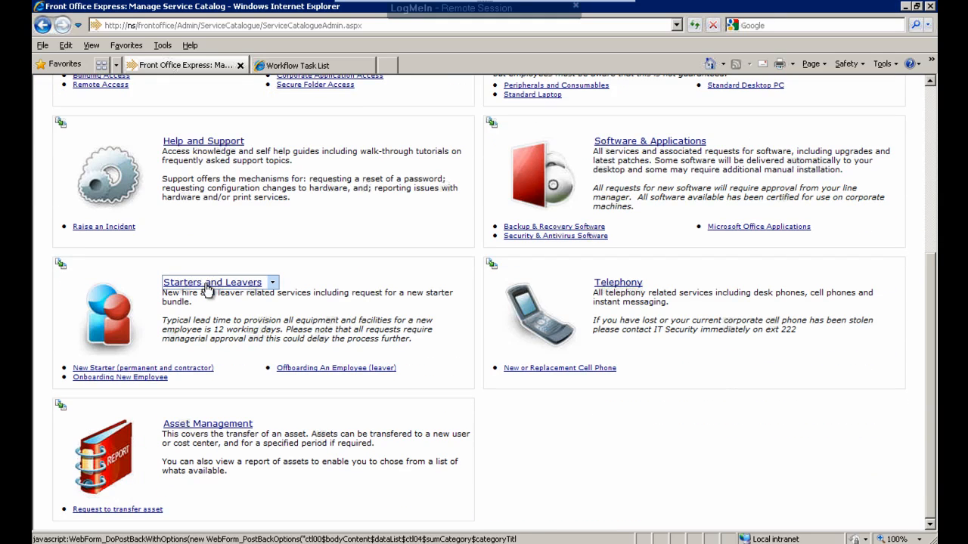
pyautogui.click(207, 284)
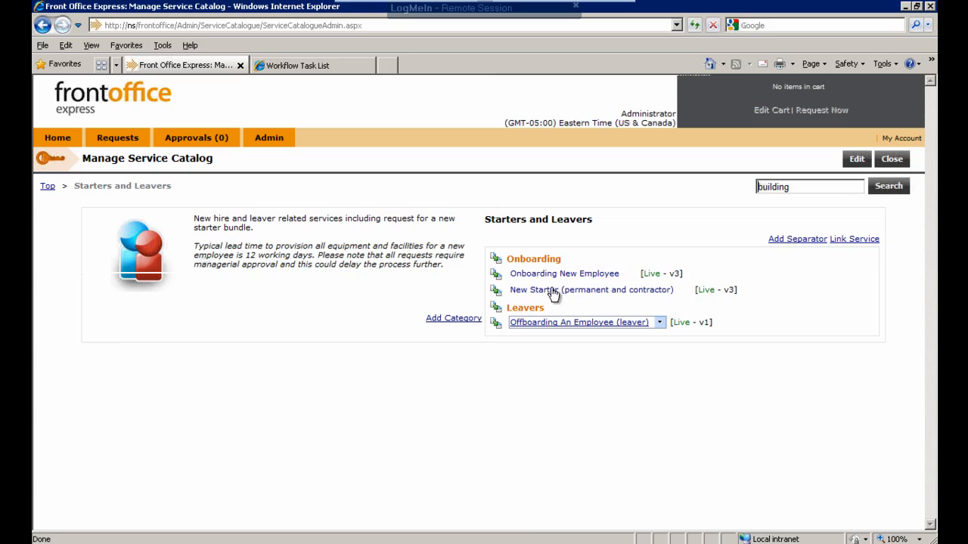
pyautogui.moveTo(567, 277)
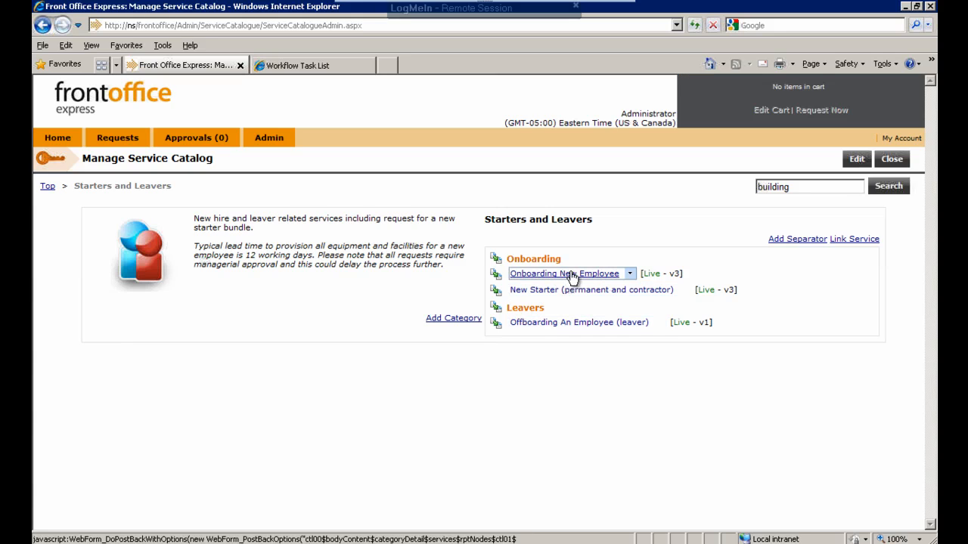
pyautogui.click(631, 276)
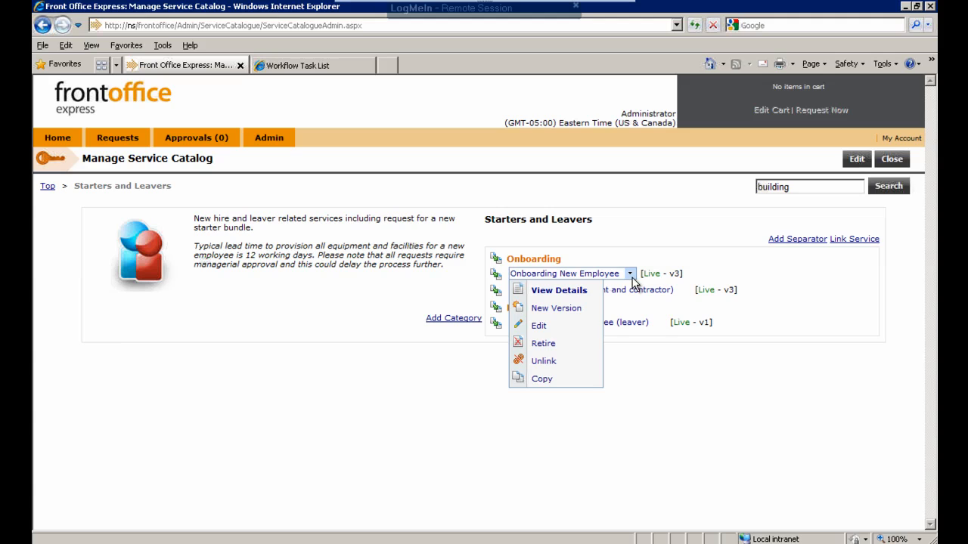
pyautogui.click(569, 316)
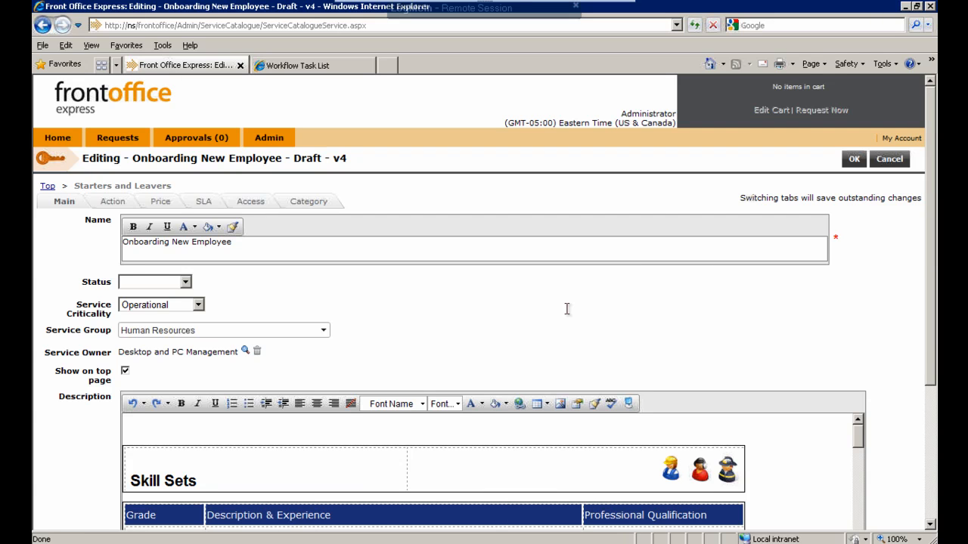
# - Set the status of the Onboarding New Employee draft to Approved
pyautogui.click(187, 286)
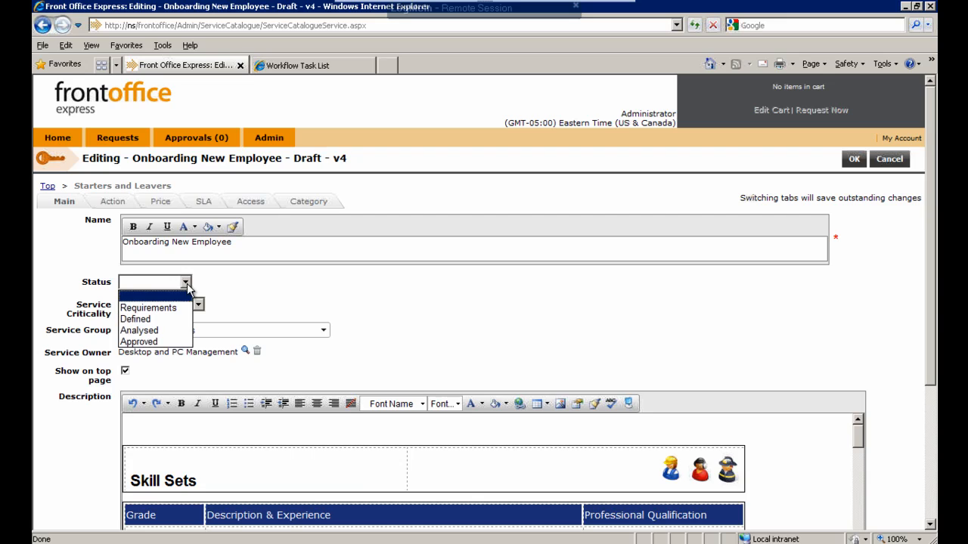
pyautogui.click(153, 343)
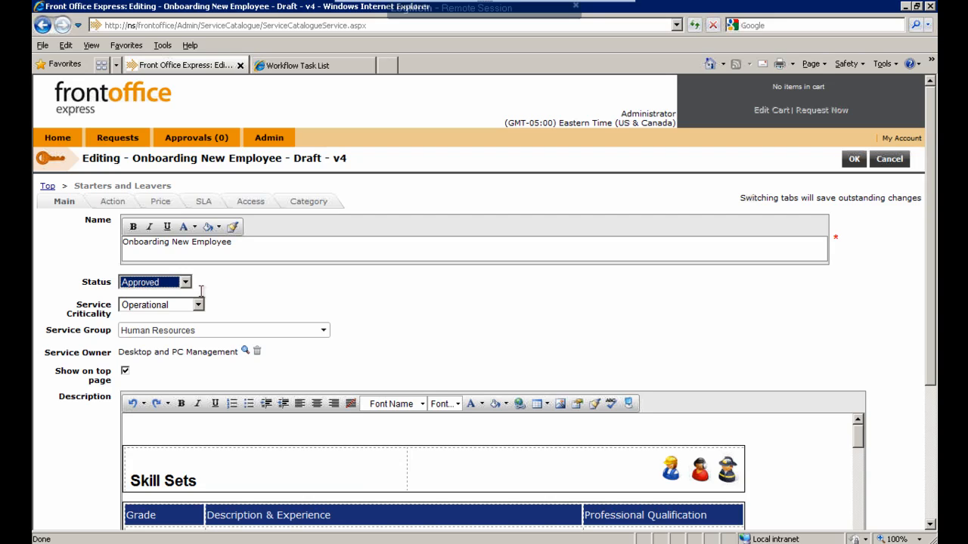
# - Review the service's description, attributes and search keywords
pyautogui.click(187, 426)
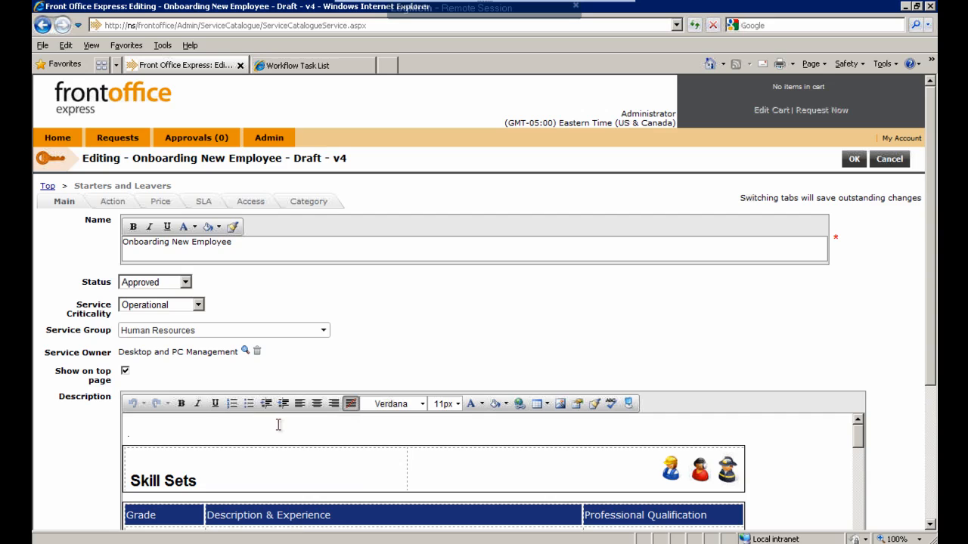
pyautogui.scroll(-3, 278, 425)
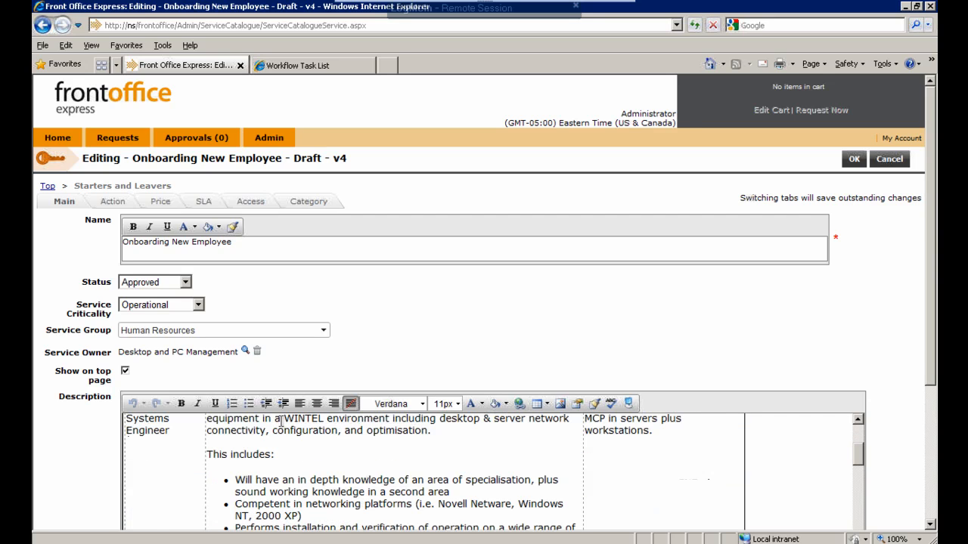
pyautogui.click(931, 523)
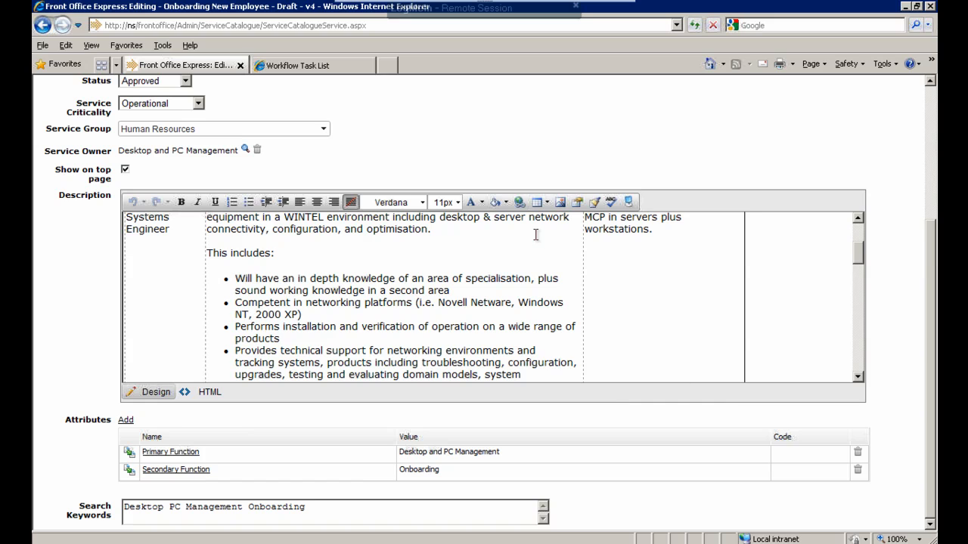
pyautogui.scroll(1, 537, 236)
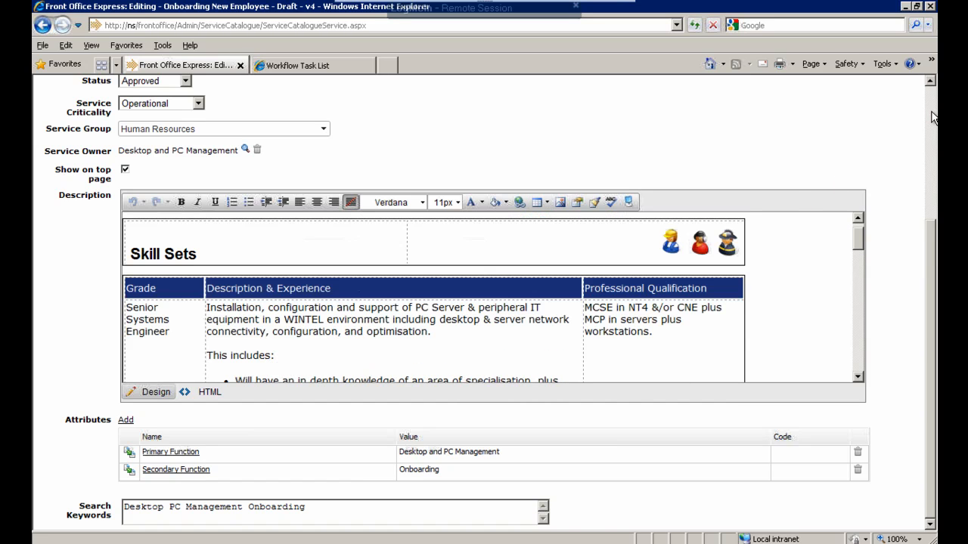
pyautogui.click(933, 117)
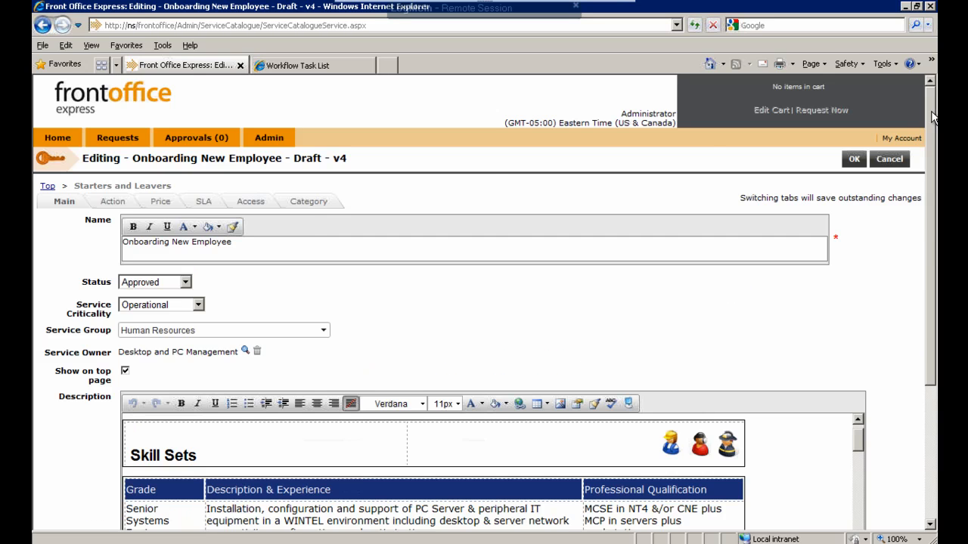
# - Review the draft's price description, service level description, access setting and category assignment
pyautogui.click(157, 204)
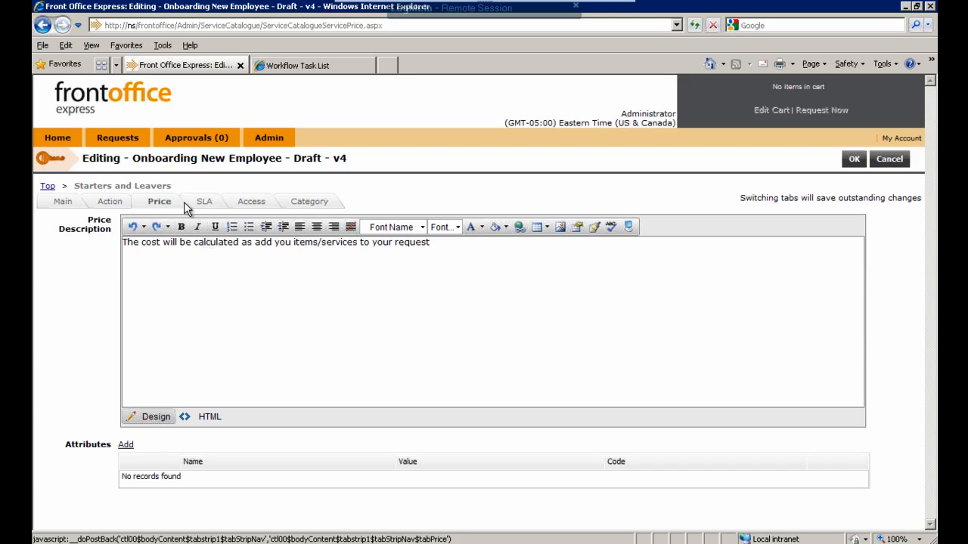
pyautogui.click(206, 204)
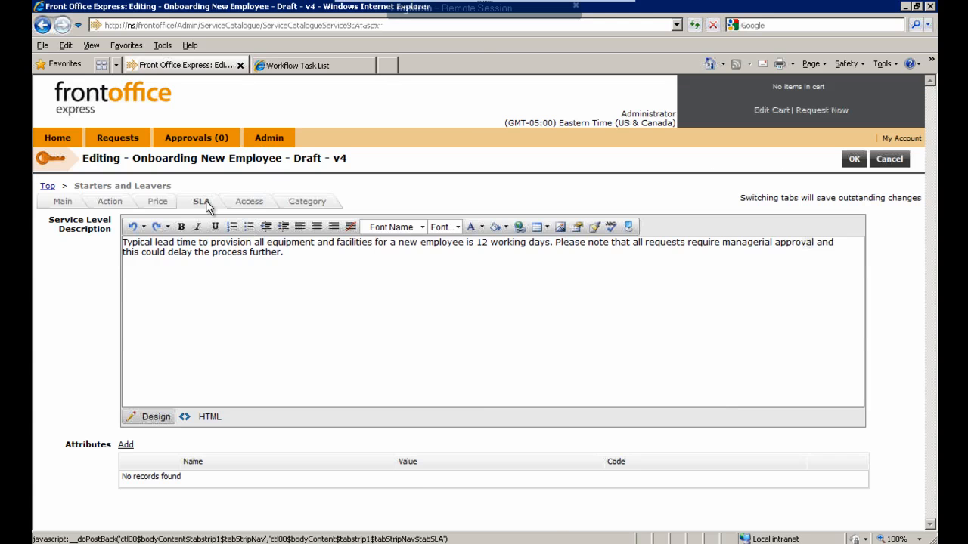
pyautogui.click(254, 206)
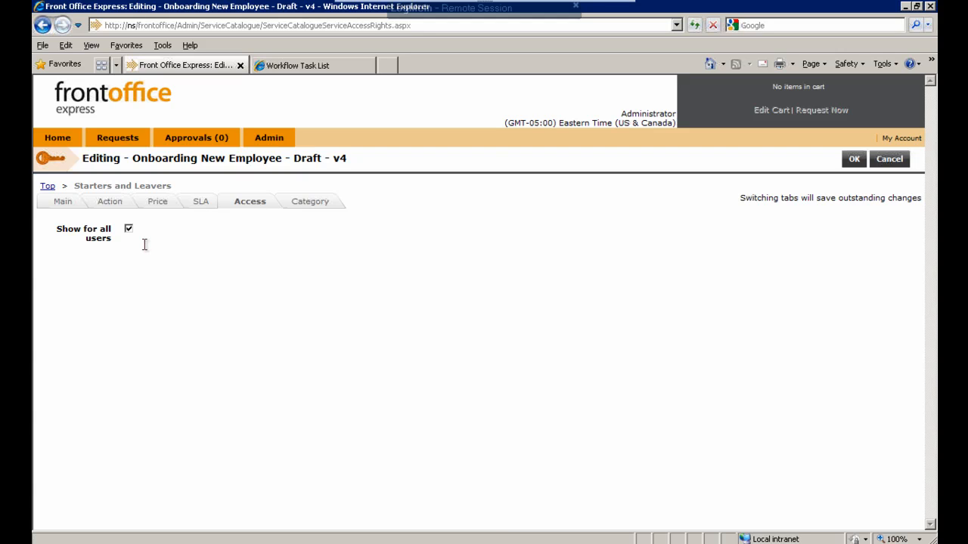
pyautogui.click(316, 208)
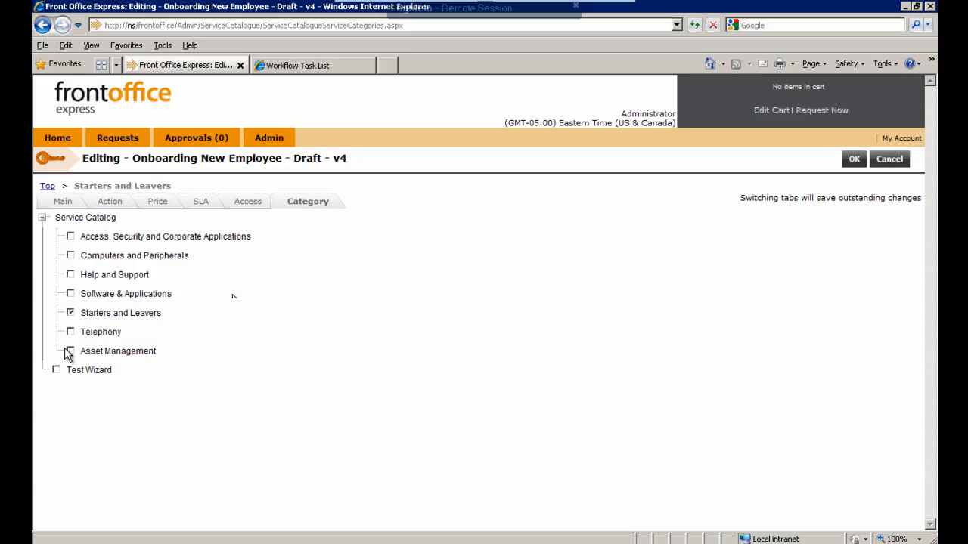
# - Open the "Request to onboard an employee (newstarter)" request type from the service's action settings and view its linked bundles
pyautogui.click(108, 203)
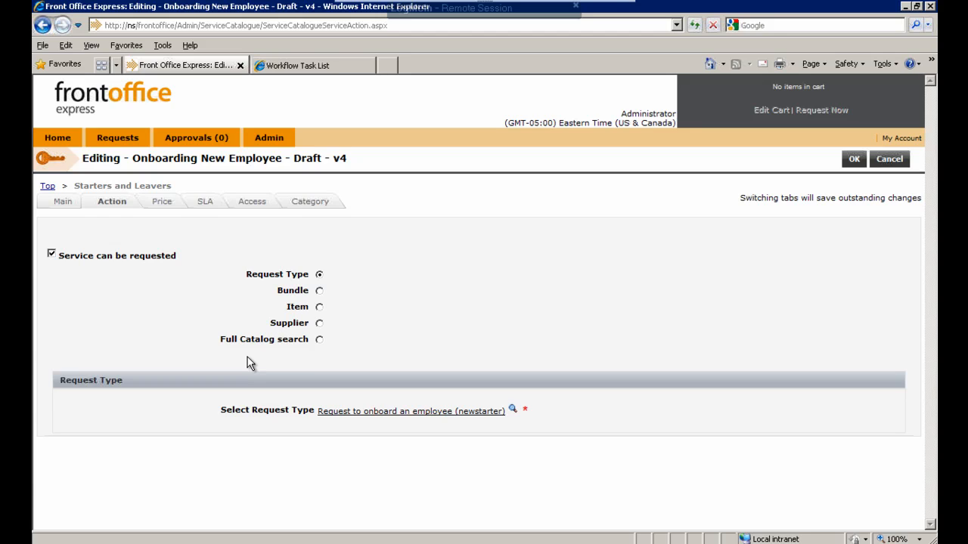
pyautogui.click(395, 412)
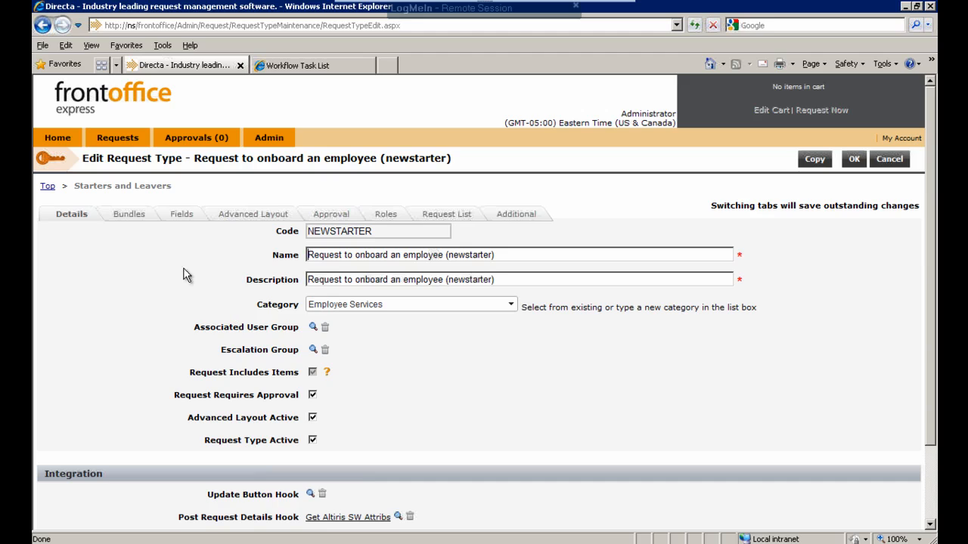
pyautogui.click(132, 218)
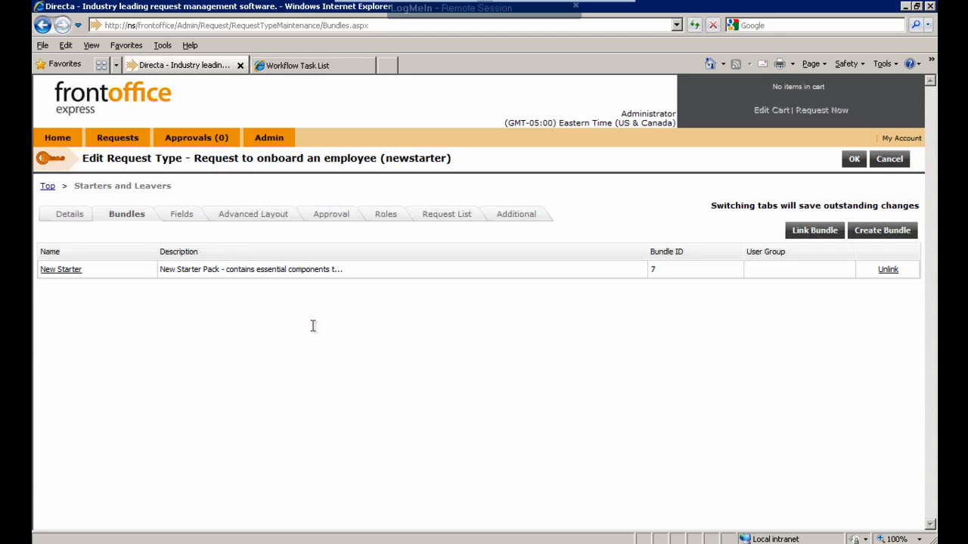
# - Start a new request field for the onboarding request type and choose Text Box as its field type
pyautogui.click(183, 216)
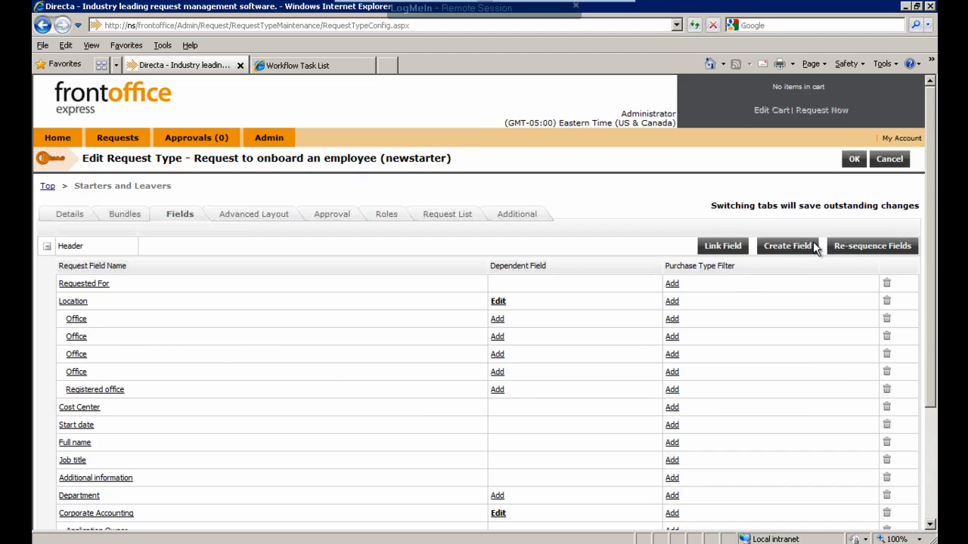
pyautogui.click(786, 248)
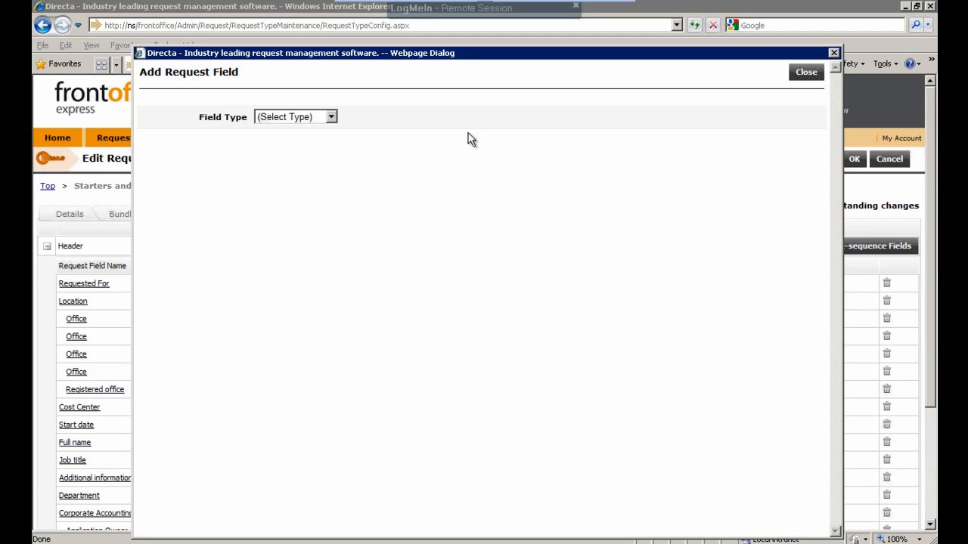
pyautogui.click(334, 119)
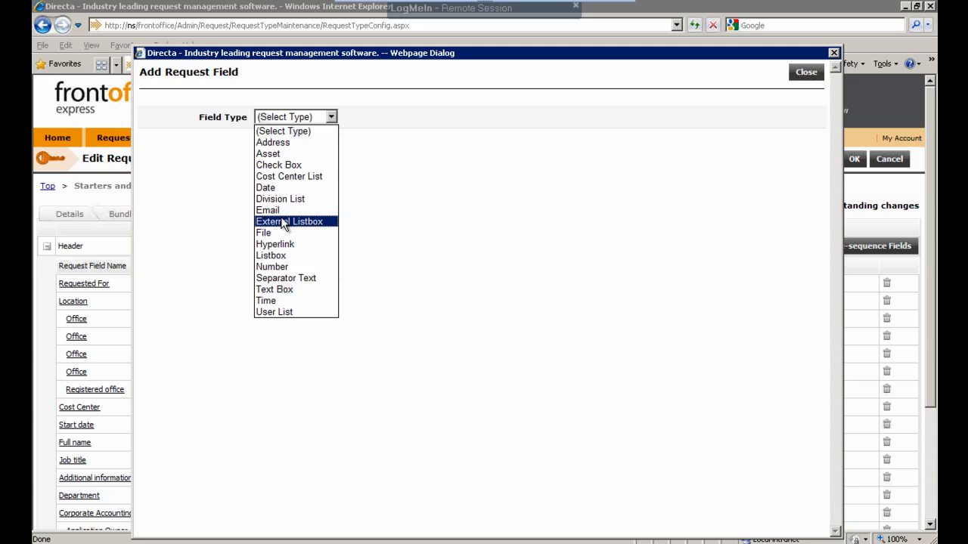
pyautogui.click(410, 227)
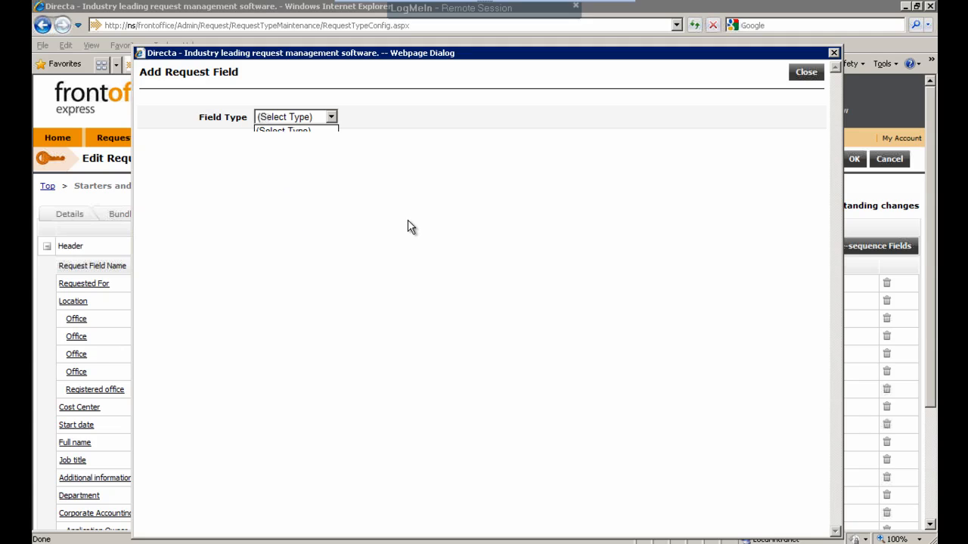
pyautogui.click(330, 117)
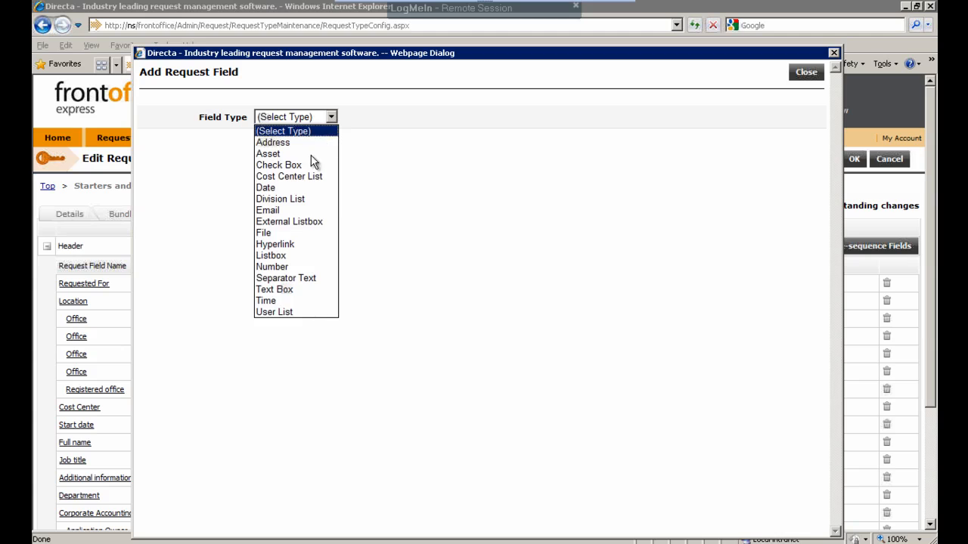
pyautogui.click(282, 289)
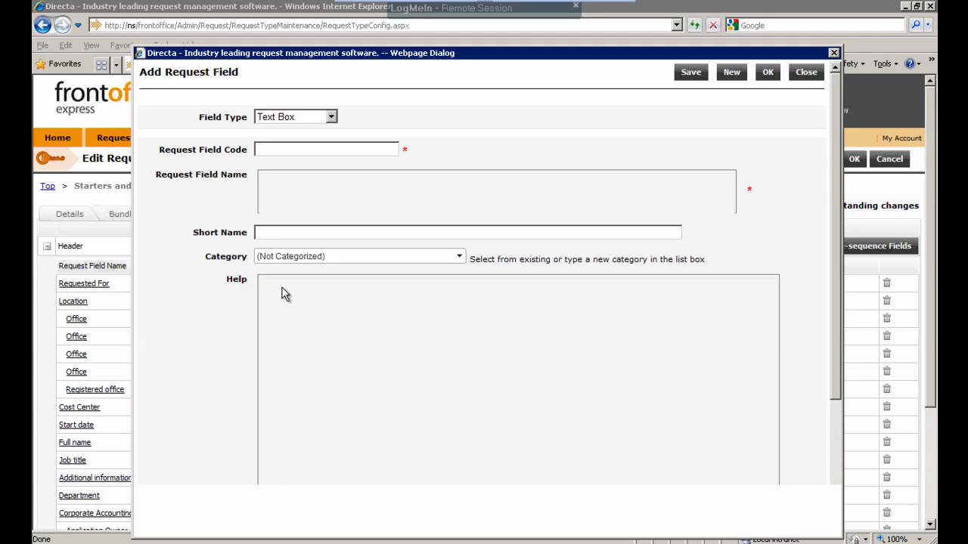
# - Set the new field's request field code to dem09999 and its name to "level"
pyautogui.click(285, 148)
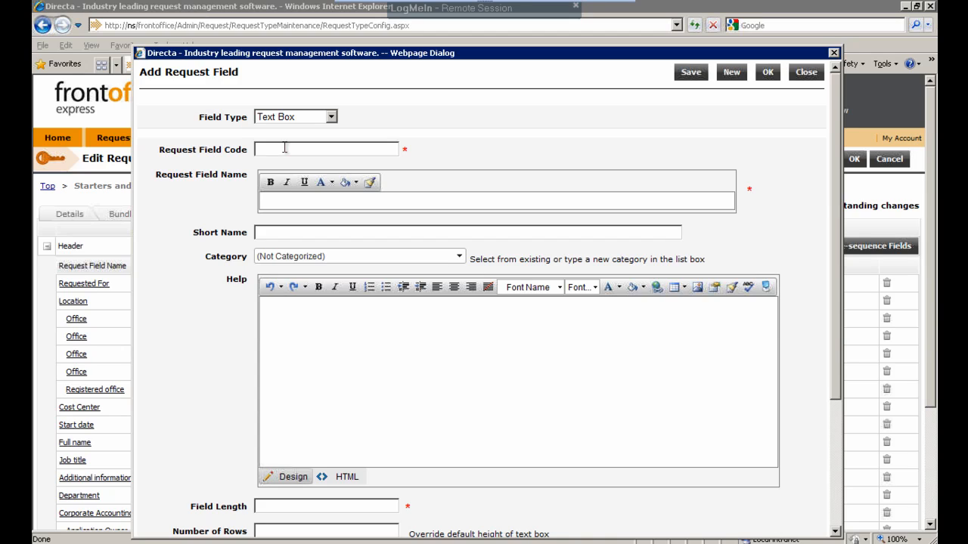
pyautogui.write('dem098999')
pyautogui.click(295, 202)
pyautogui.write('level')
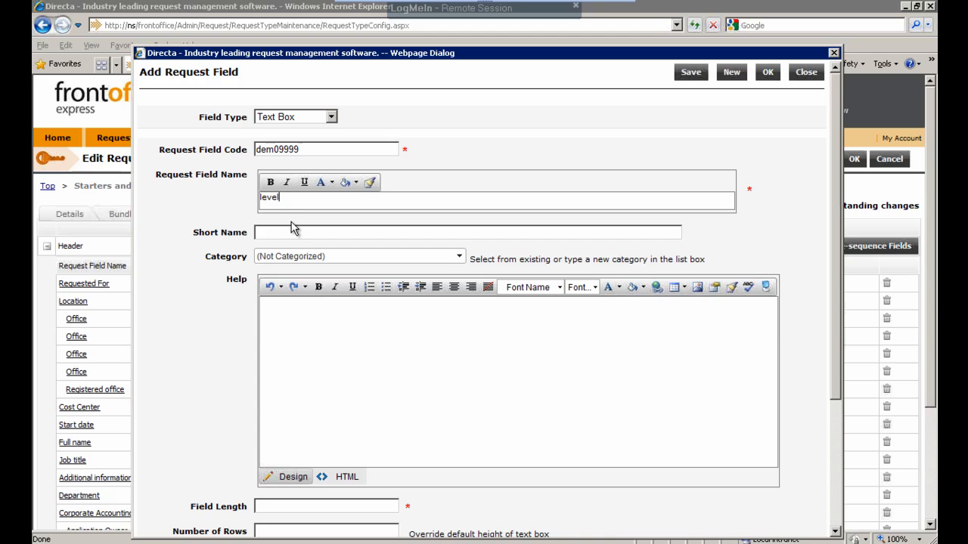
# - Set the field length to 10 and save the new request field
pyautogui.click(275, 507)
pyautogui.write('10')
pyautogui.scroll(-5, 319, 405)
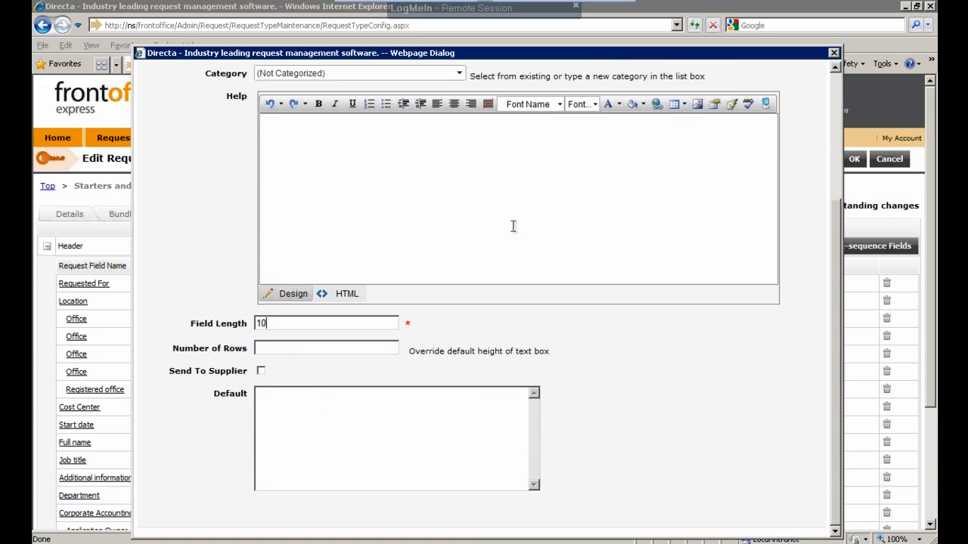
pyautogui.scroll(5, 512, 238)
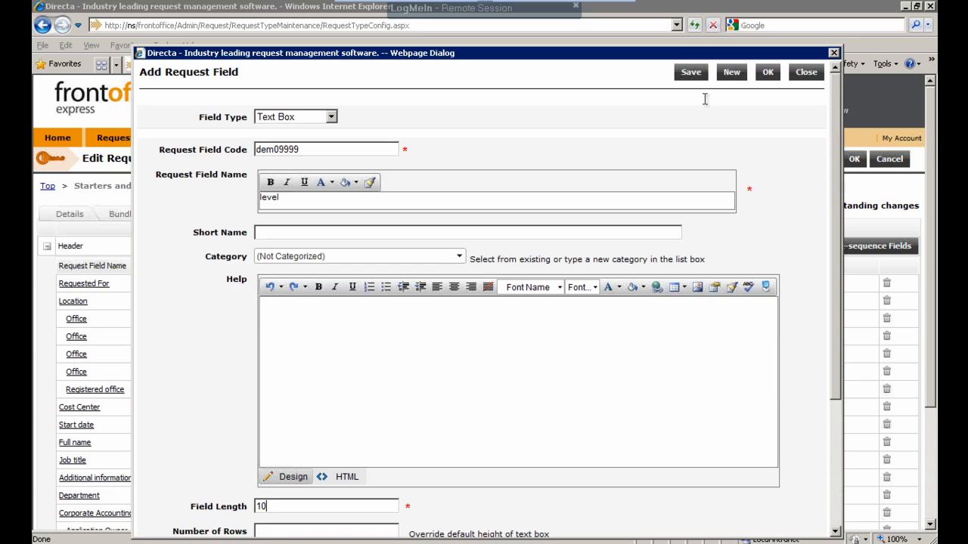
pyautogui.click(768, 73)
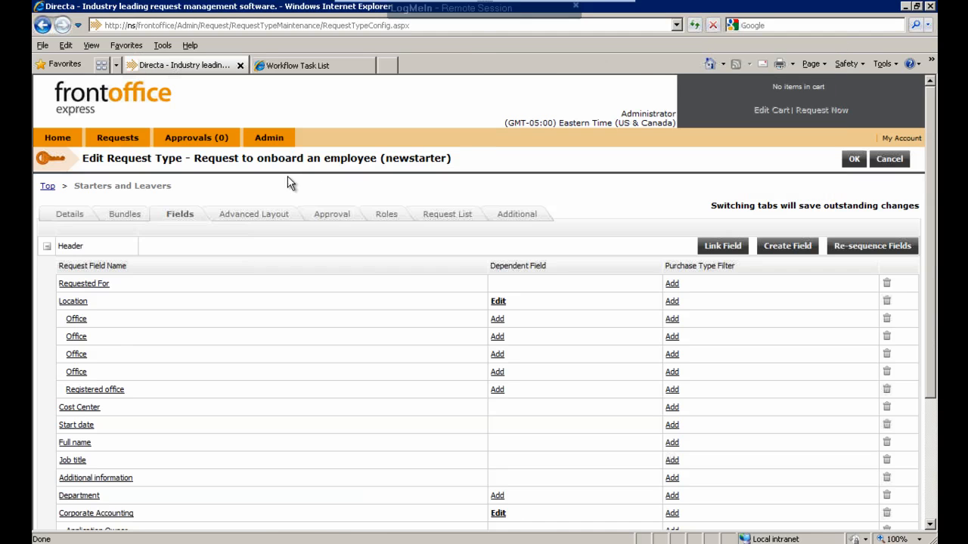
# - Add the "level" text box field to the empty cell in the Additional information section of the request type's advanced layout
pyautogui.click(258, 215)
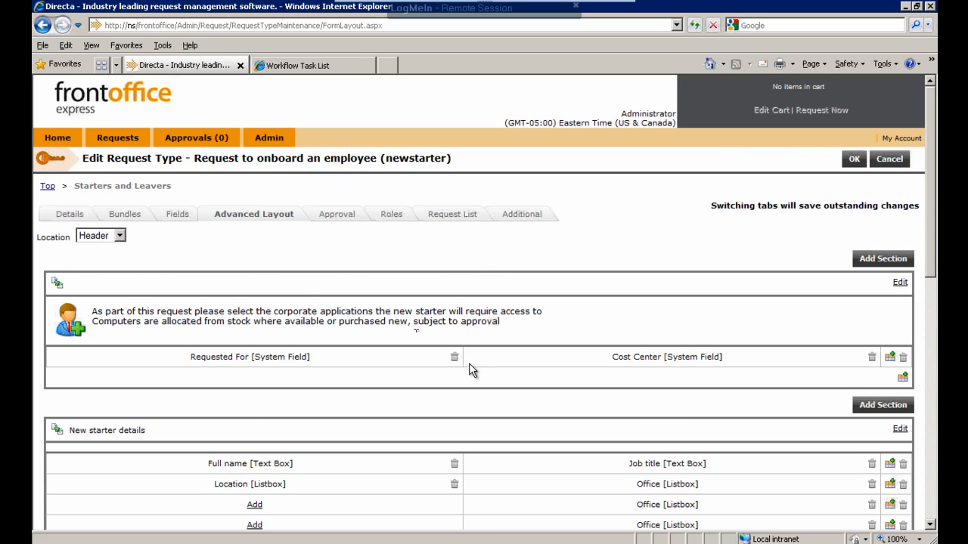
pyautogui.scroll(-5, 469, 369)
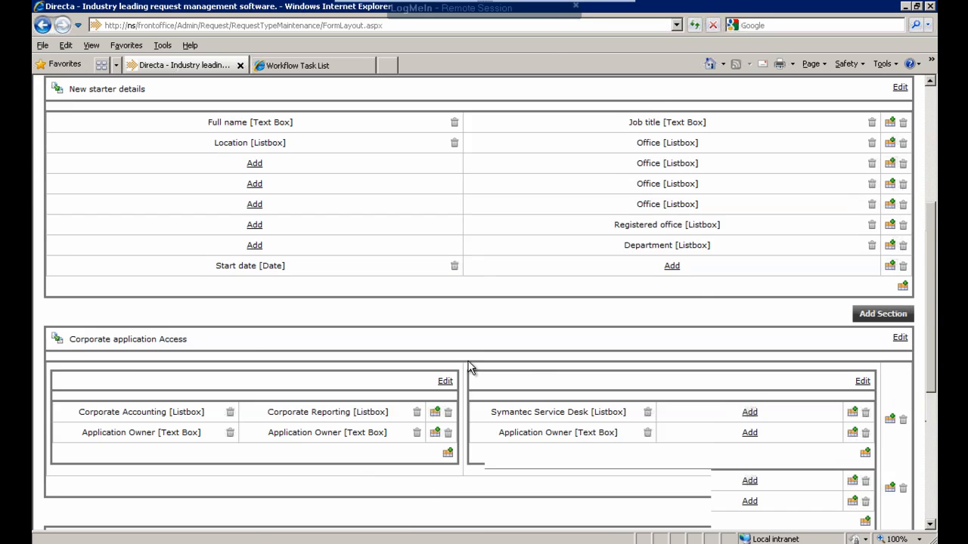
pyautogui.scroll(-3, 469, 368)
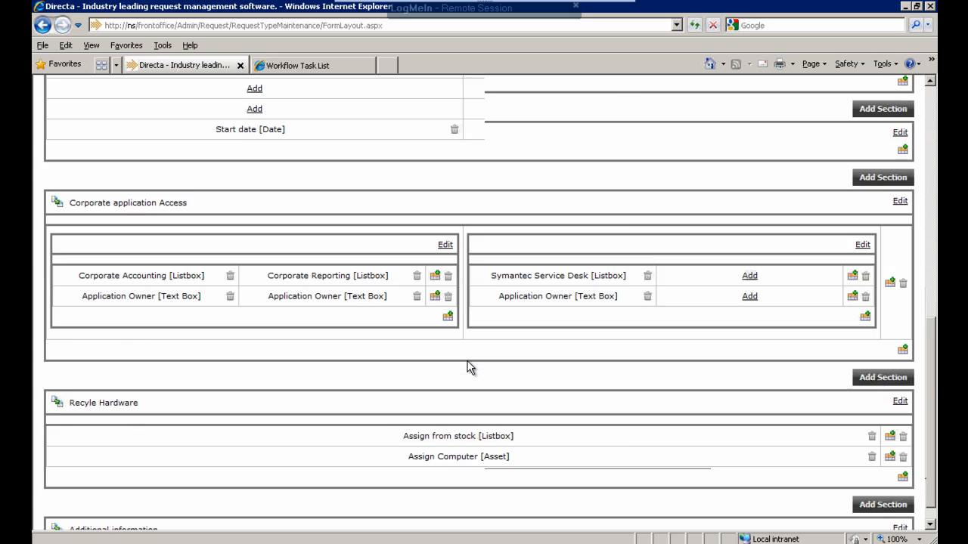
pyautogui.scroll(5, 469, 368)
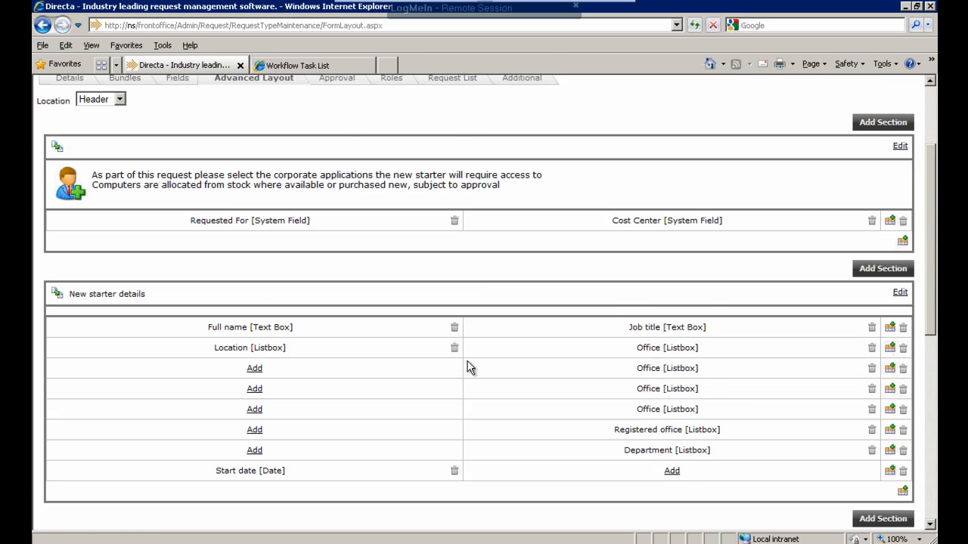
pyautogui.scroll(2, 467, 361)
pyautogui.scroll(-1, 401, 357)
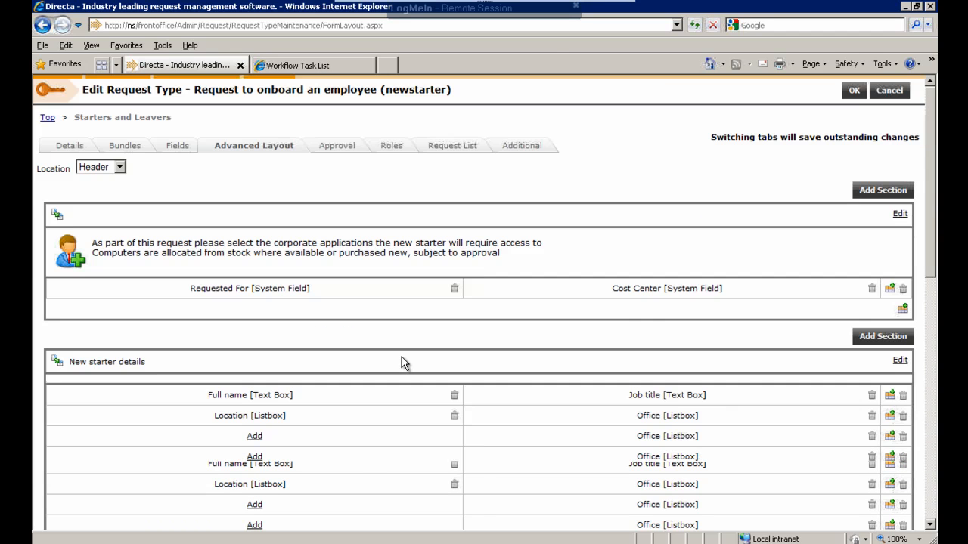
pyautogui.scroll(-8, 402, 357)
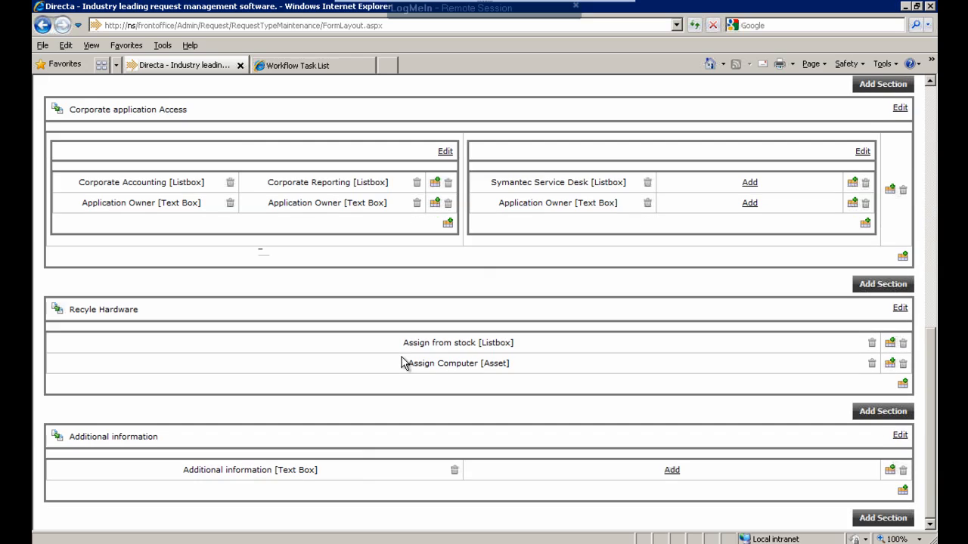
pyautogui.click(671, 471)
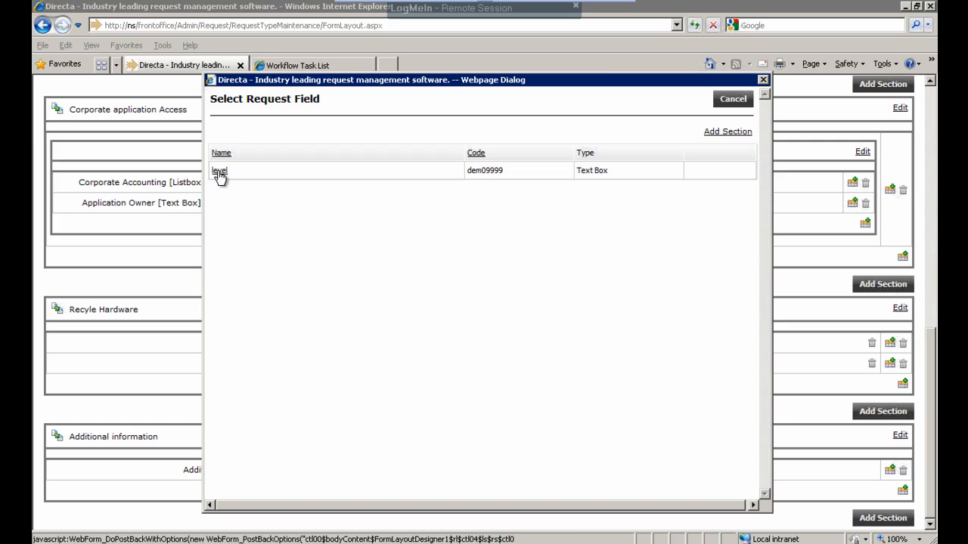
pyautogui.click(219, 173)
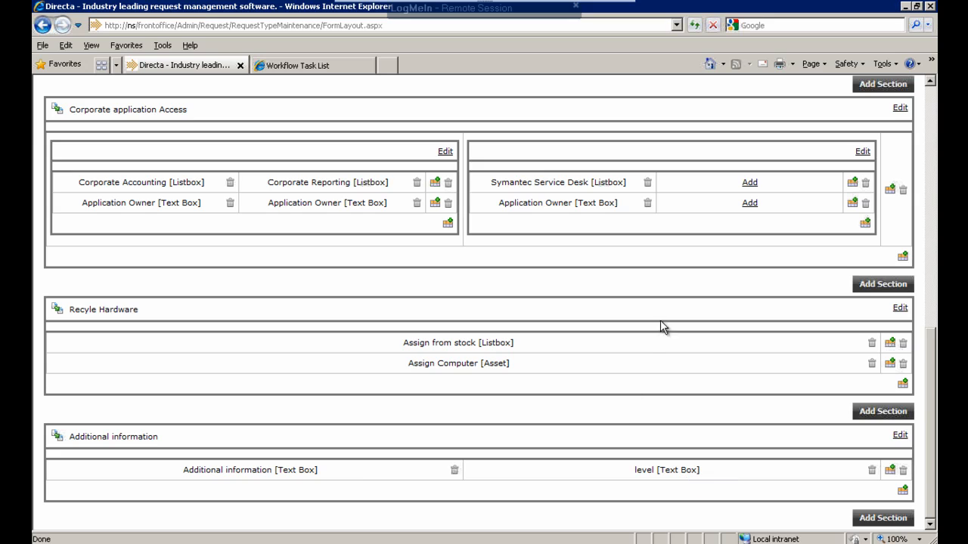
# - Review the request field rights for the Requester role and the Line Manager role
pyautogui.scroll(15, 622, 379)
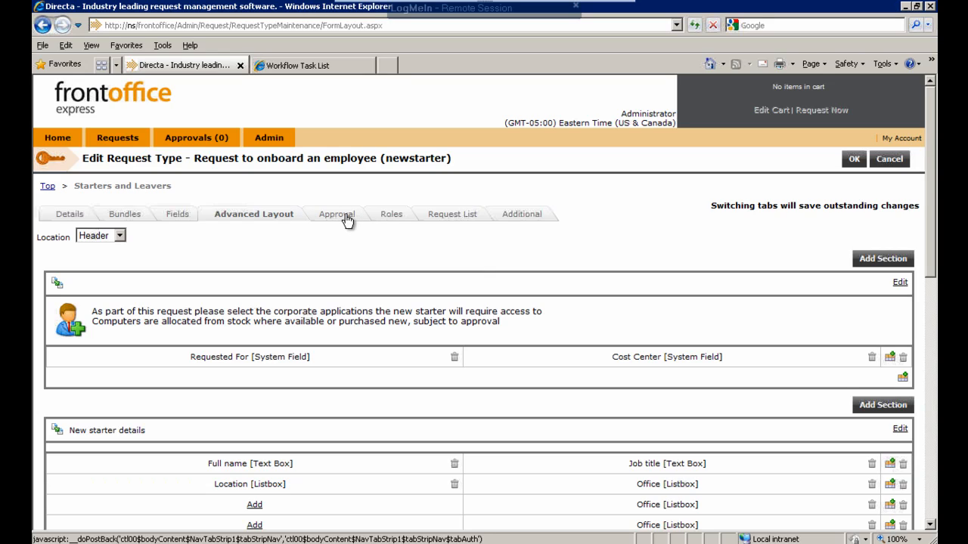
pyautogui.click(379, 218)
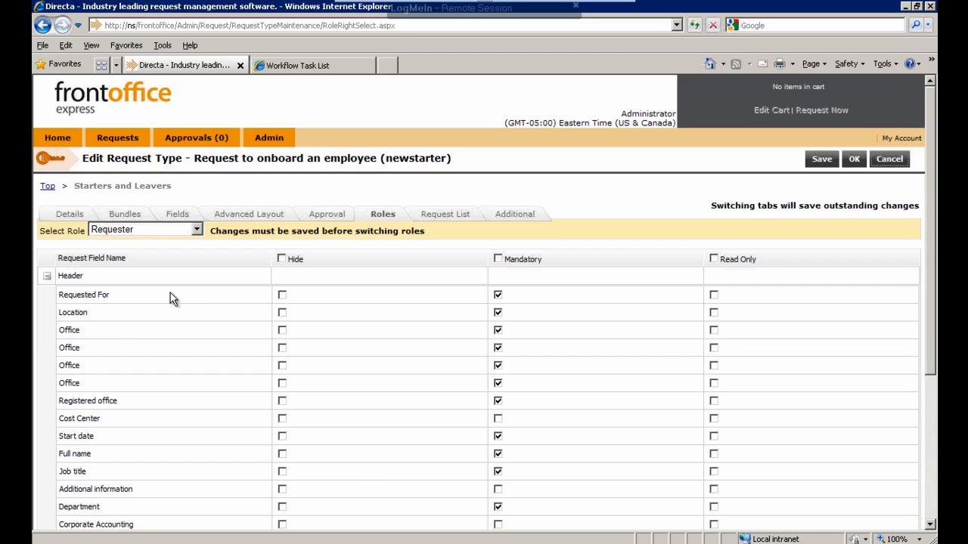
pyautogui.click(198, 231)
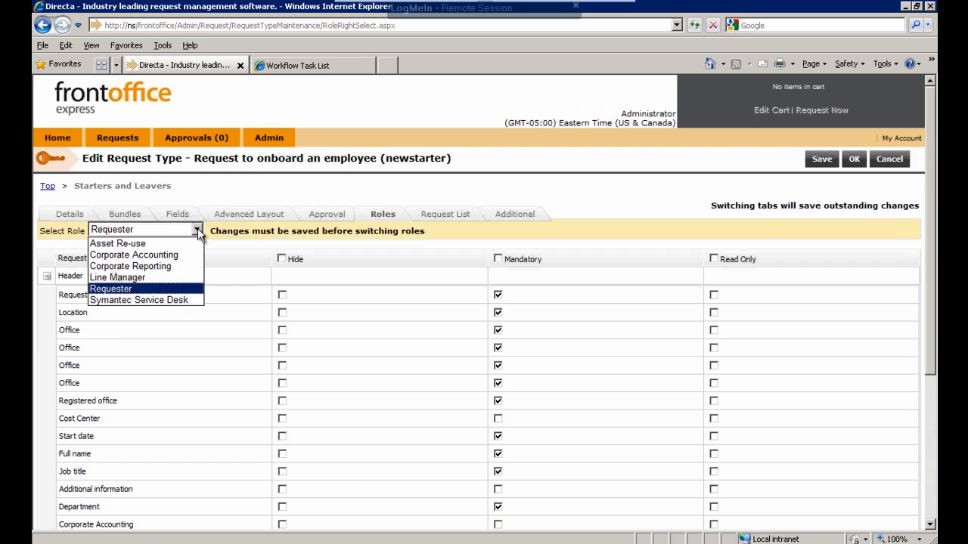
pyautogui.click(140, 279)
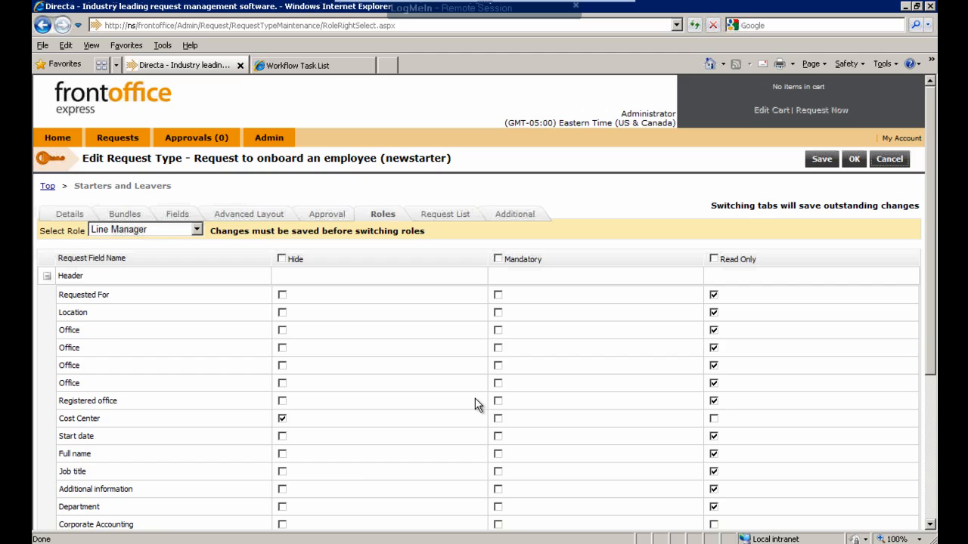
# - Show the request type's Additional approval rules, and save and close both the request type and the draft service
pyautogui.click(326, 215)
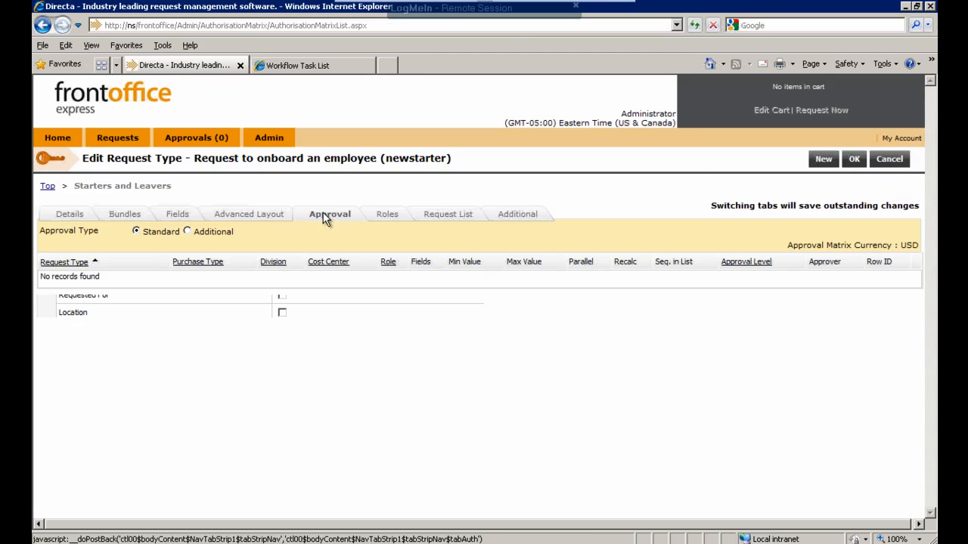
pyautogui.click(187, 232)
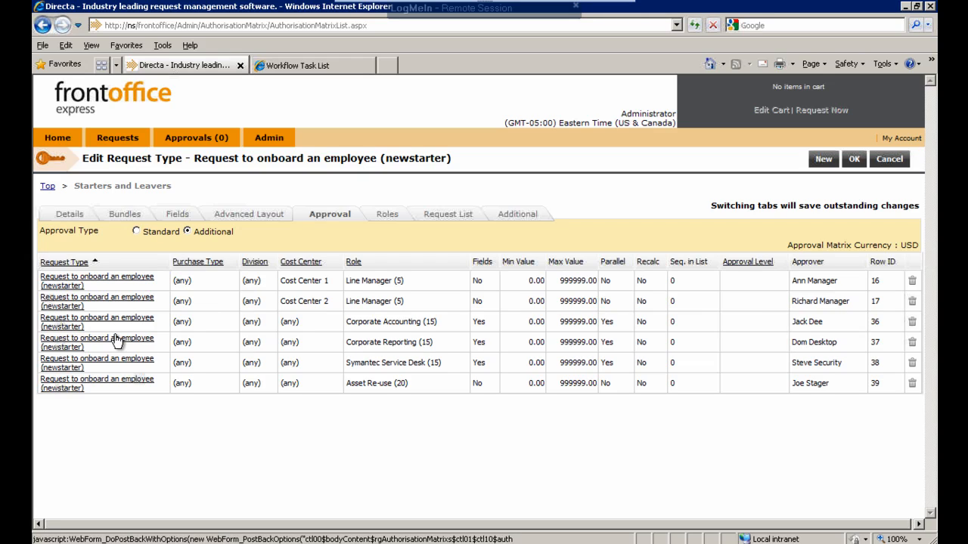
pyautogui.click(854, 160)
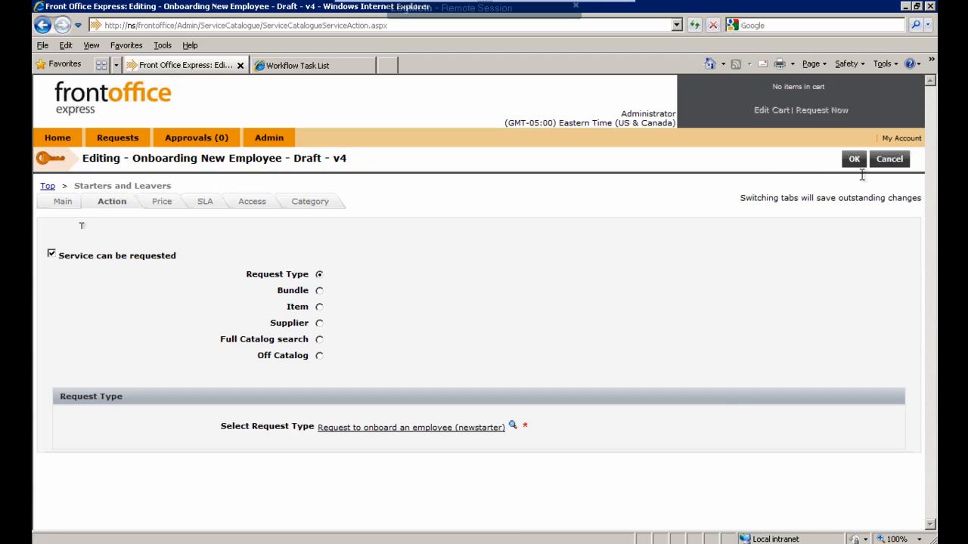
pyautogui.click(855, 161)
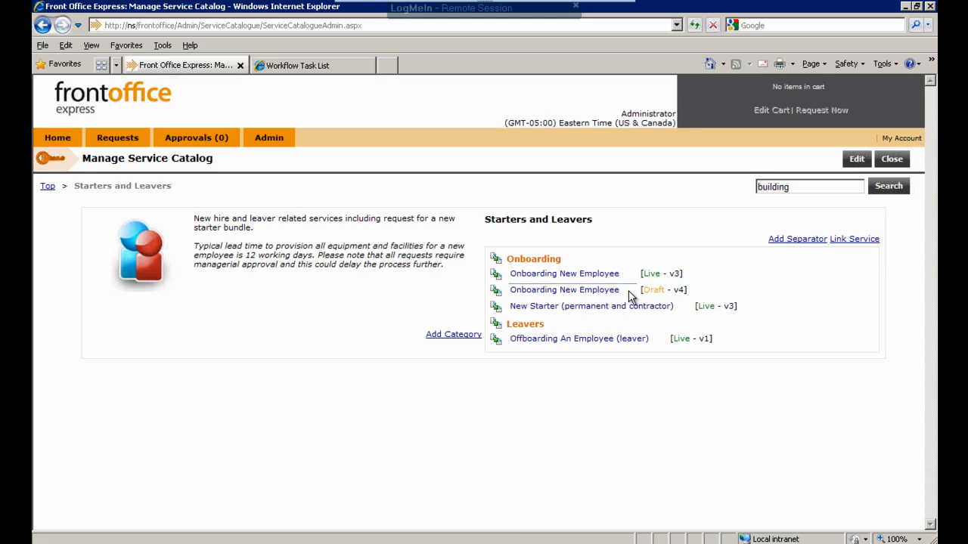
# - Make draft v4 of the Onboarding New Employee service live with the comment "k"
pyautogui.moveTo(630, 295)
pyautogui.click(629, 292)
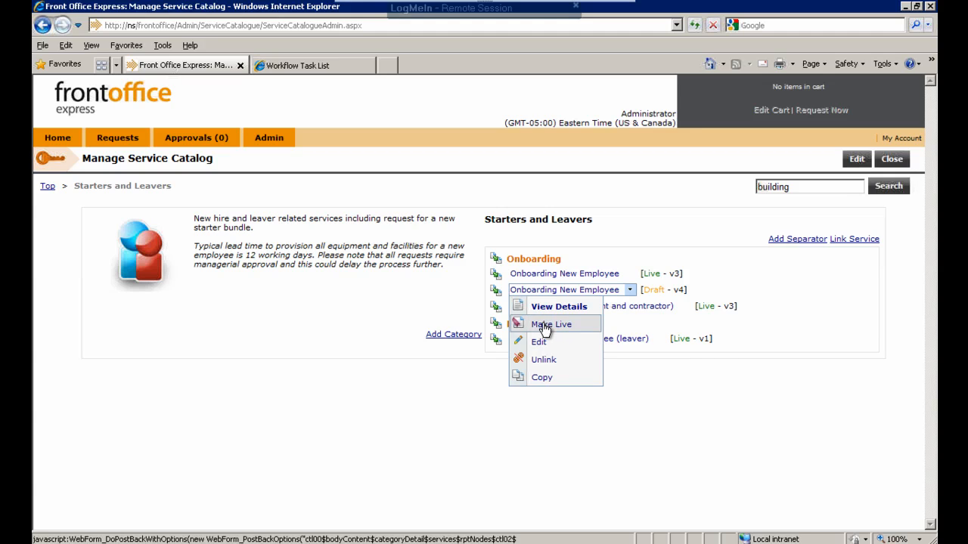
pyautogui.click(543, 326)
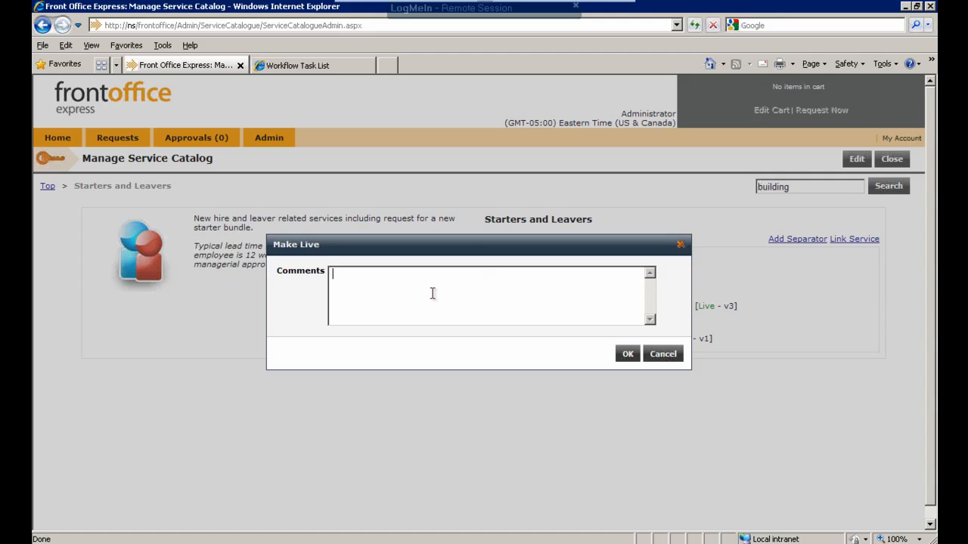
pyautogui.write('k')
pyautogui.click(627, 354)
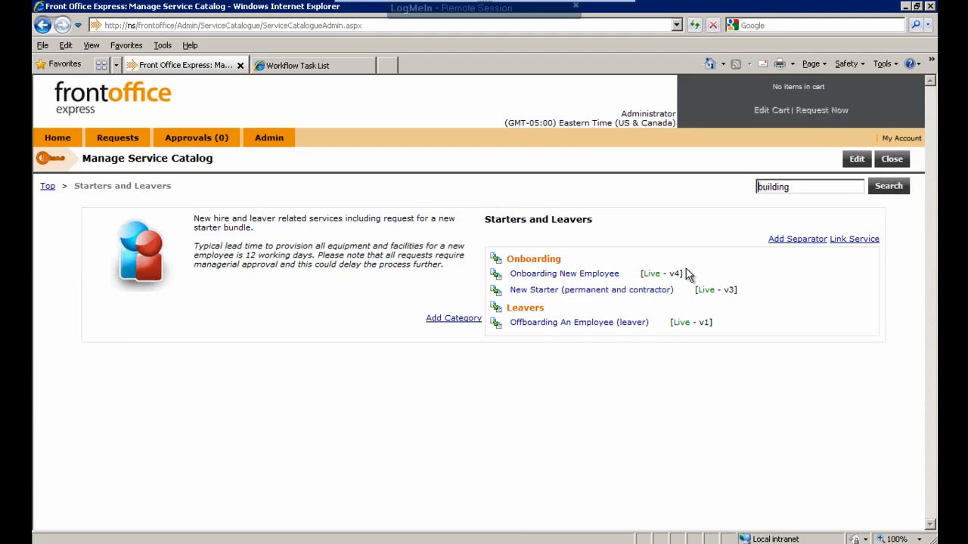
pyautogui.moveTo(519, 275)
pyautogui.moveTo(616, 277)
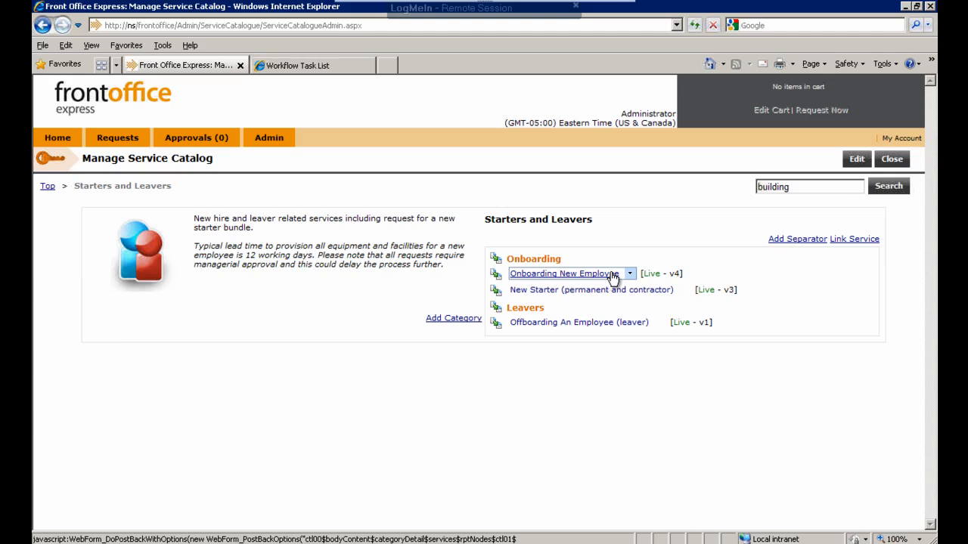